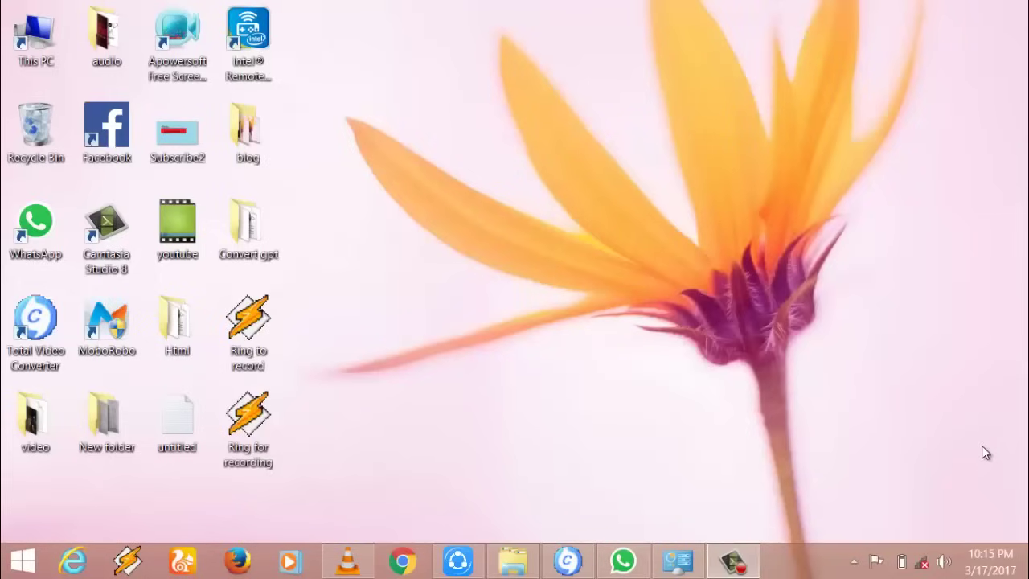
Refresh the desktop and open Control Panel from a maximized This PC window
{"action": "right_click", "coordinate": [438, 133]}
{"action": "left_click", "coordinate": [459, 170]}
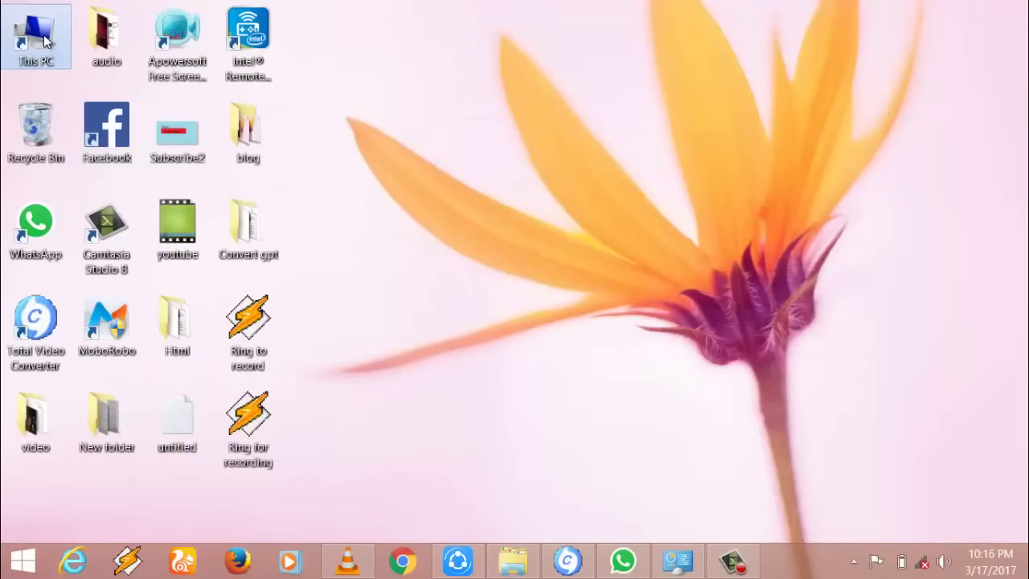
{"action": "double_click", "coordinate": [46, 40]}
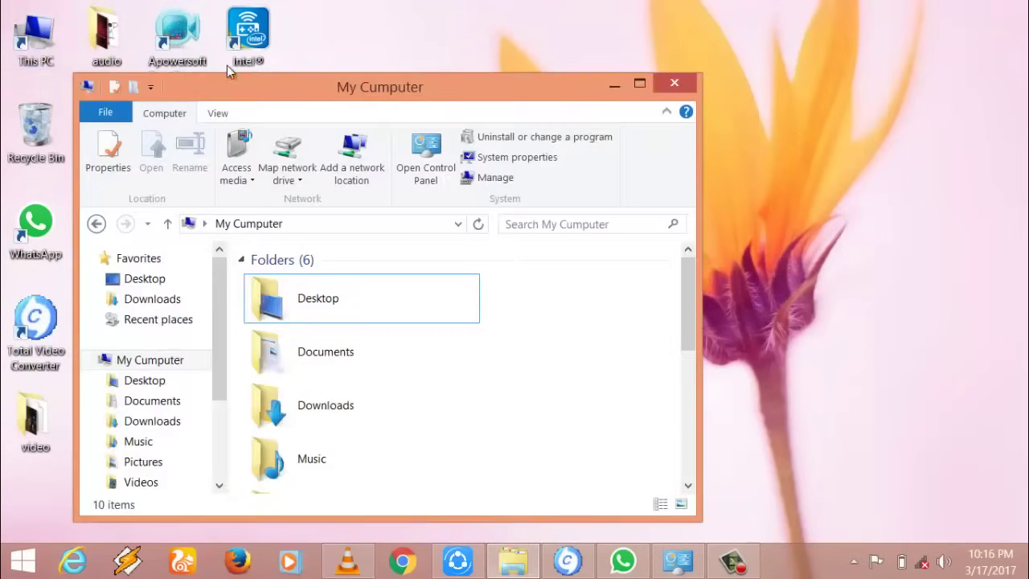
{"action": "double_click", "coordinate": [227, 83]}
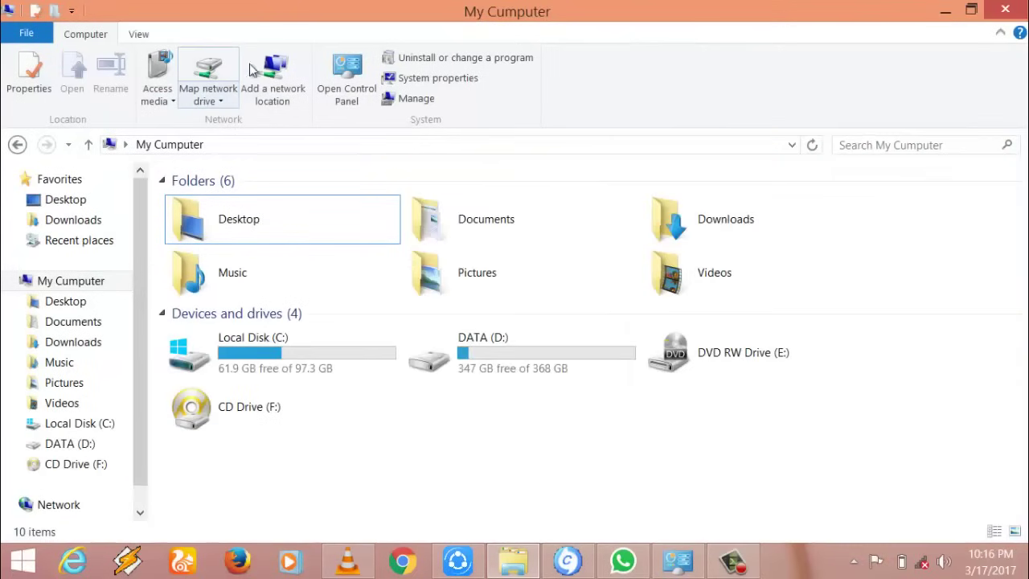
{"action": "left_click", "coordinate": [347, 94]}
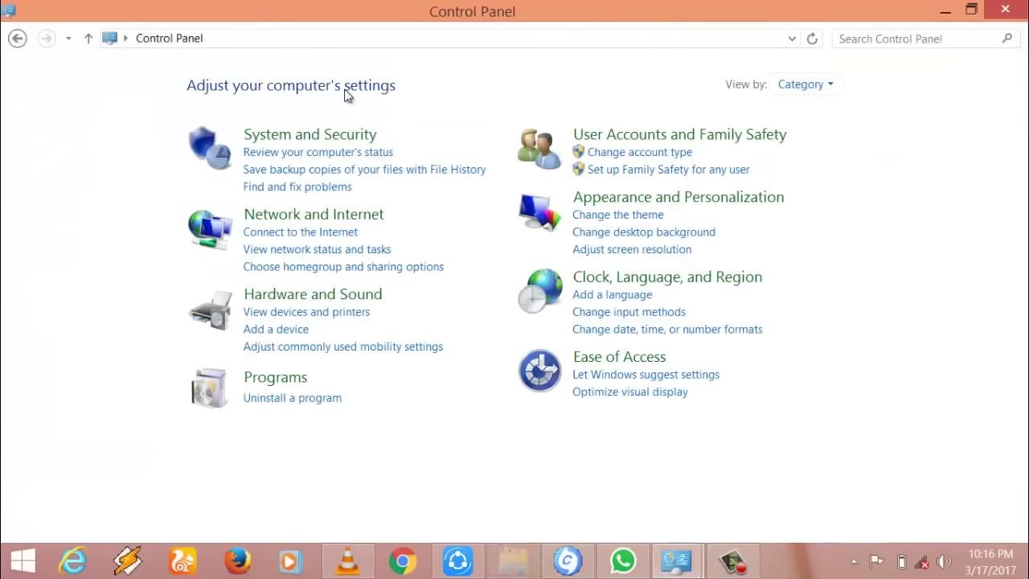
Go to System and Security and launch Create and format hard disk partitions from Administrative Tools
{"action": "left_click", "coordinate": [337, 133]}
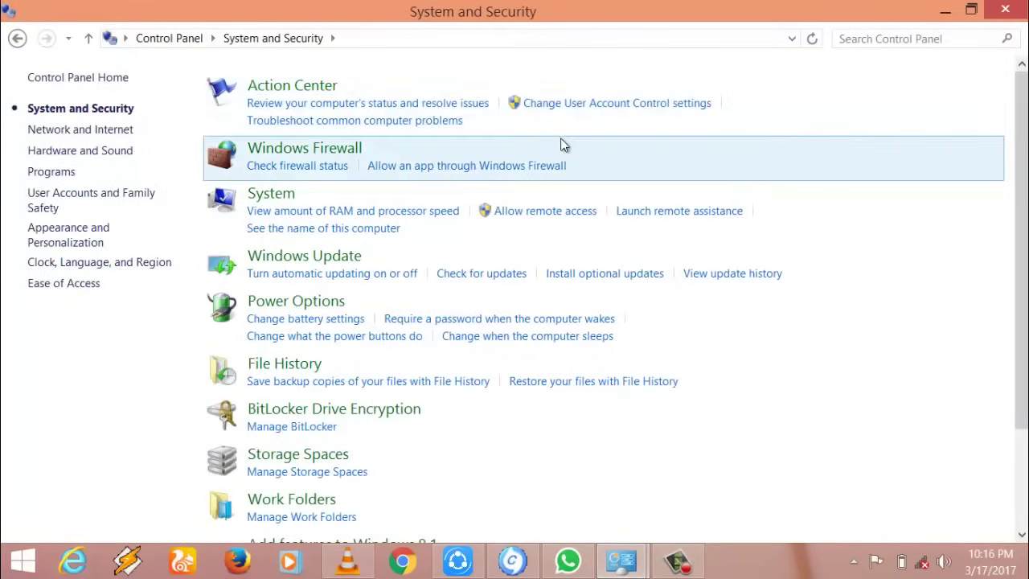
{"action": "scroll", "coordinate": [1025, 211], "scroll_direction": "down", "scroll_amount": 2}
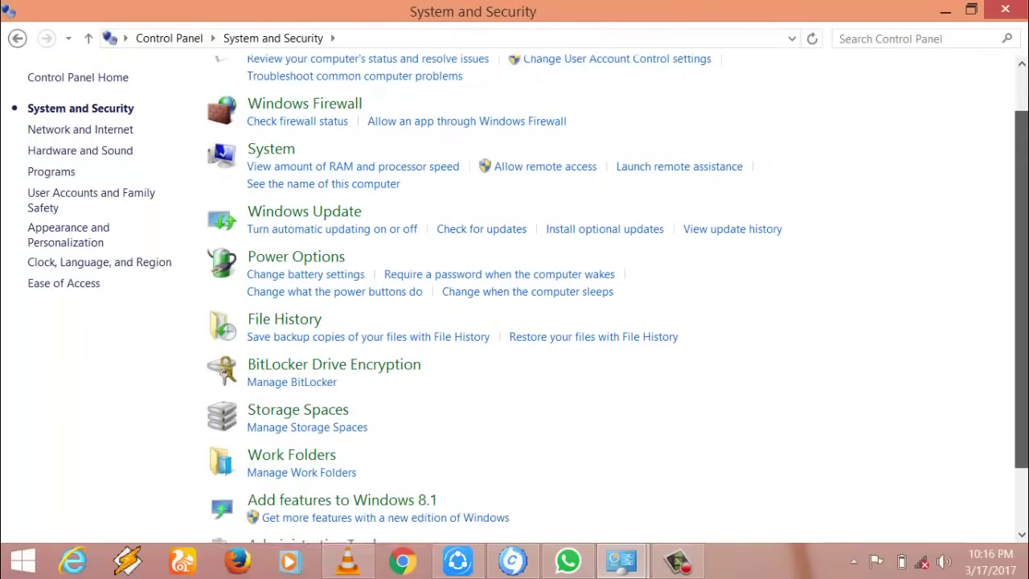
{"action": "scroll", "coordinate": [1022, 172], "scroll_direction": "up", "scroll_amount": 2}
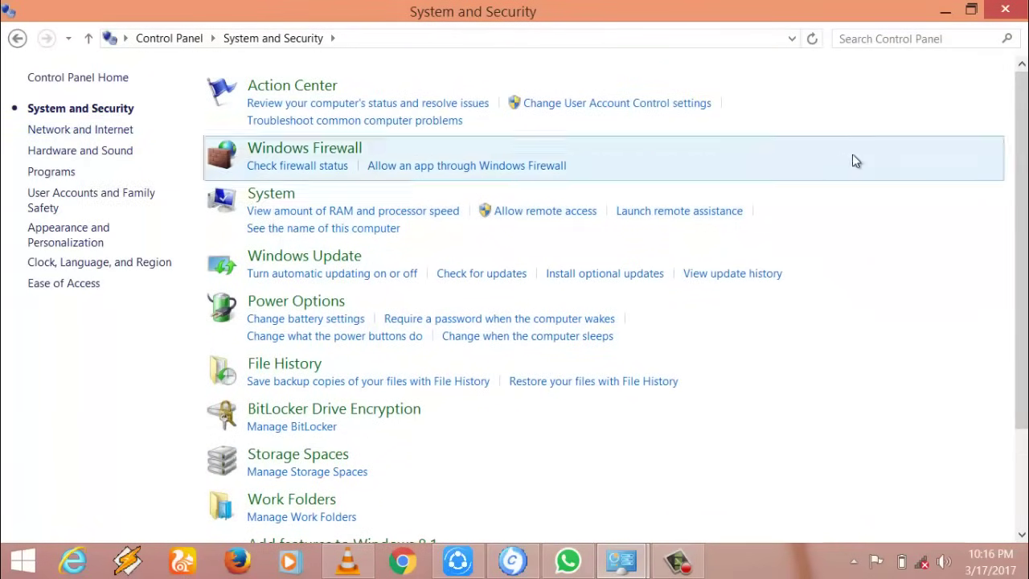
{"action": "scroll", "coordinate": [1021, 201], "scroll_direction": "down", "scroll_amount": 2}
{"action": "scroll", "coordinate": [1021, 201], "scroll_direction": "down", "scroll_amount": 1}
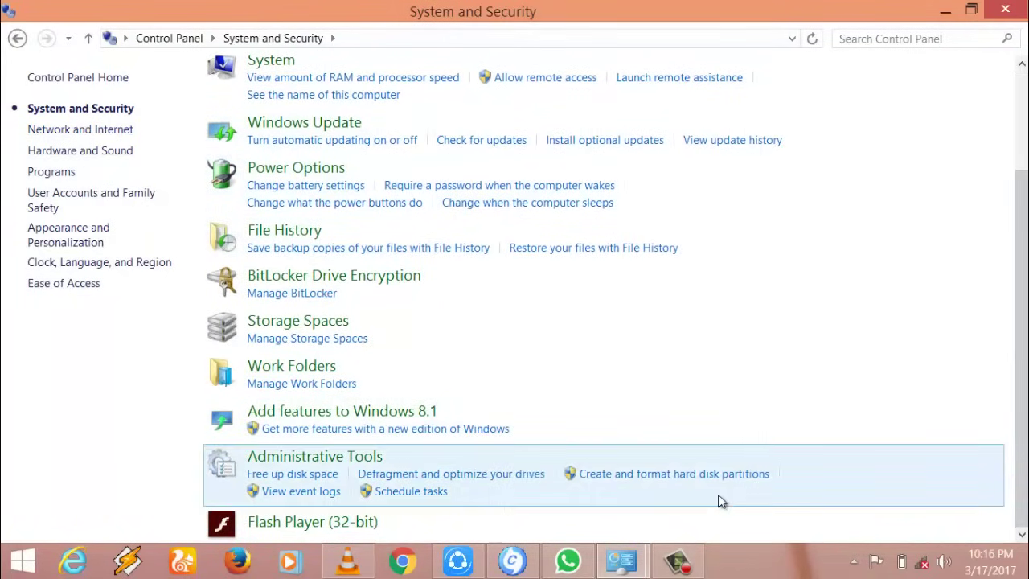
{"action": "left_click", "coordinate": [723, 476]}
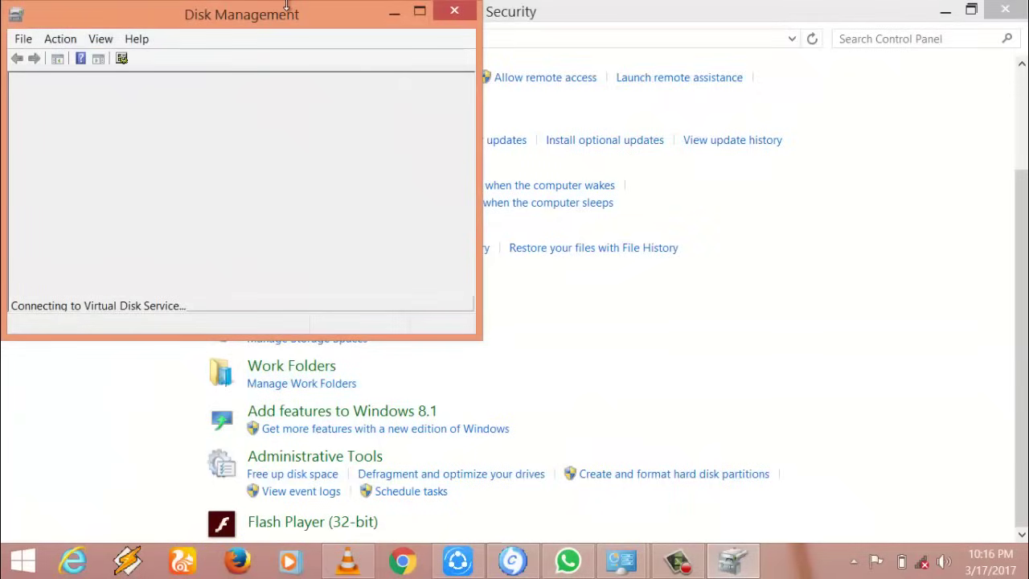
Maximize Disk Management and initialize Disk 1 with the MBR (Master Boot Record) partition style
{"action": "left_click", "coordinate": [419, 12]}
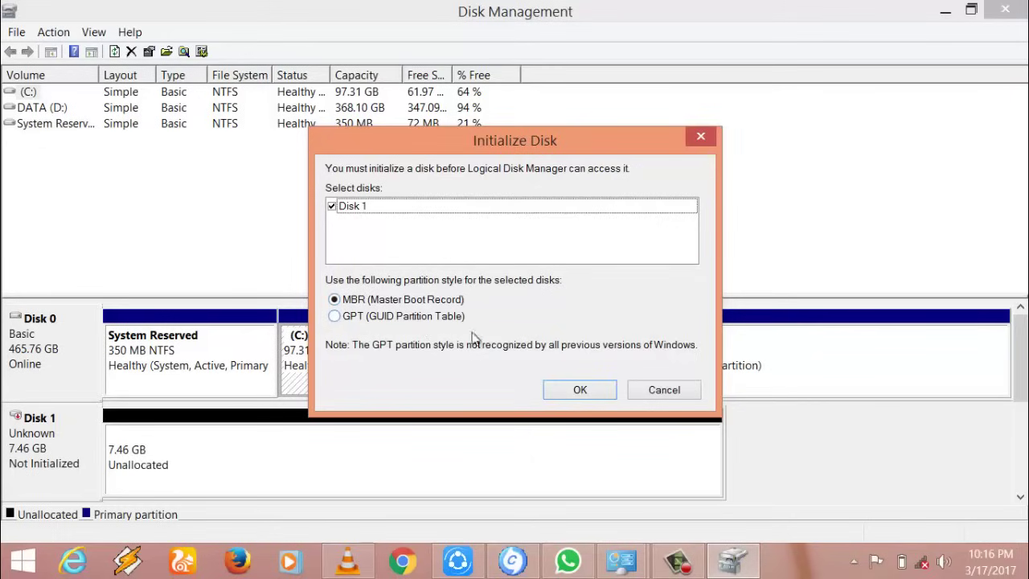
{"action": "left_click", "coordinate": [581, 390]}
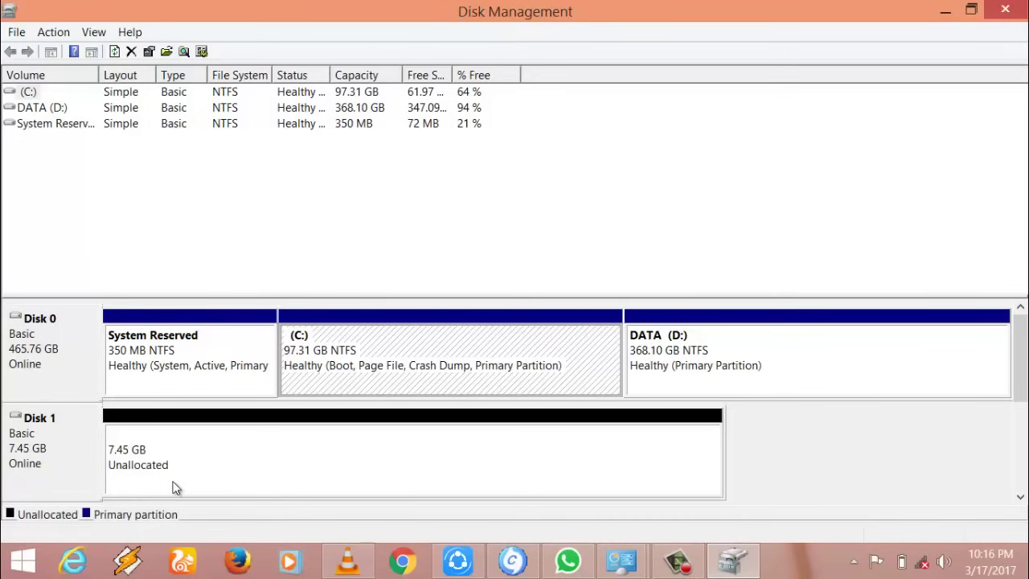
Start a new simple volume in Disk 1's unallocated space and accept the maximum size of 7631 MB
{"action": "right_click", "coordinate": [223, 421]}
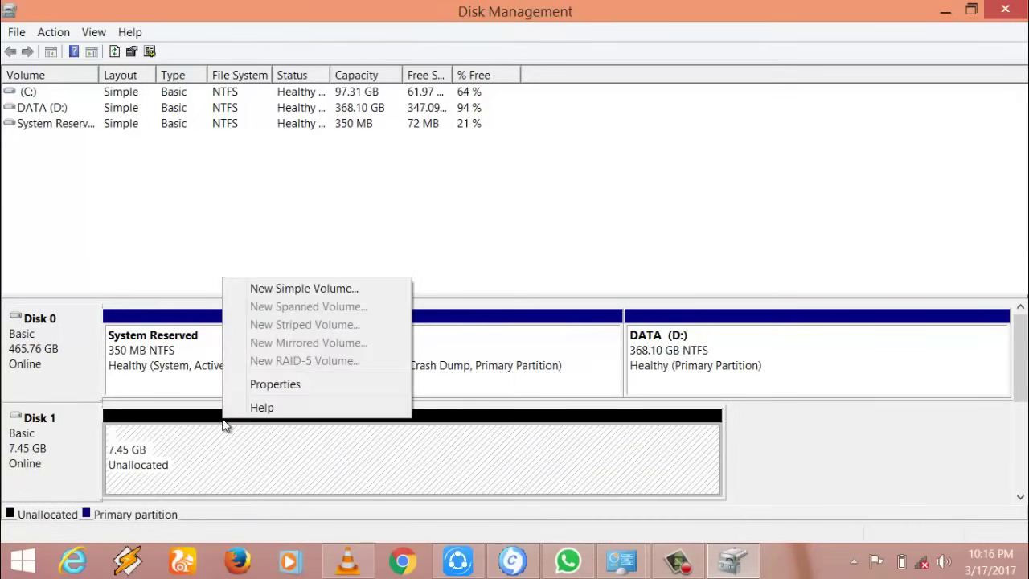
{"action": "left_click", "coordinate": [292, 290]}
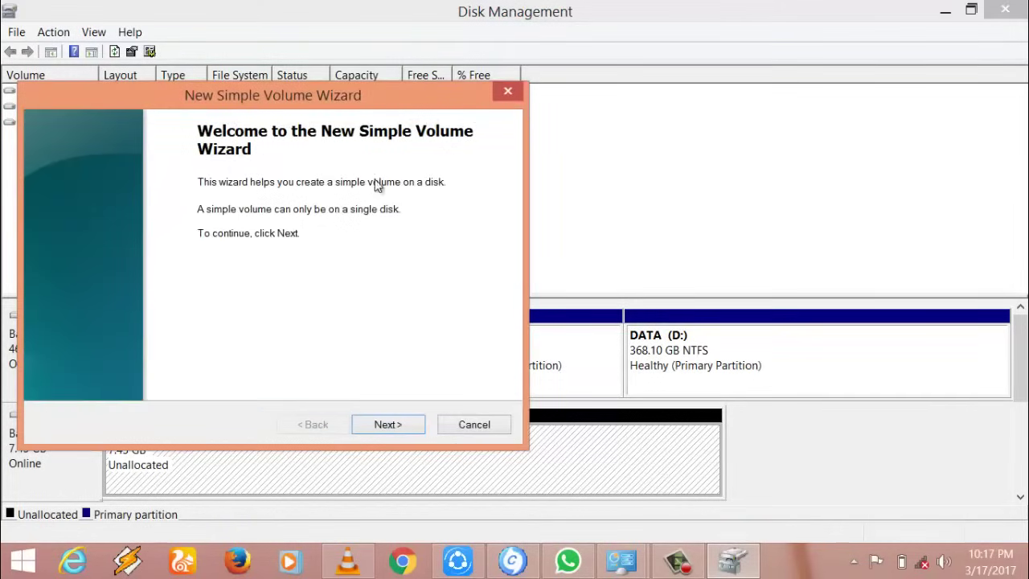
{"action": "left_click", "coordinate": [395, 431]}
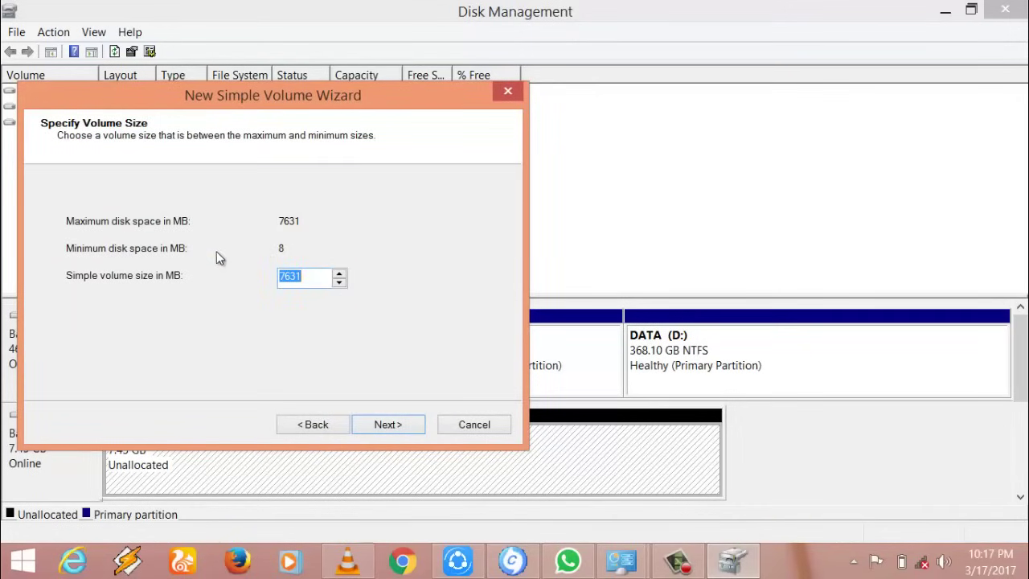
{"action": "left_click", "coordinate": [319, 280]}
{"action": "left_click", "coordinate": [384, 417]}
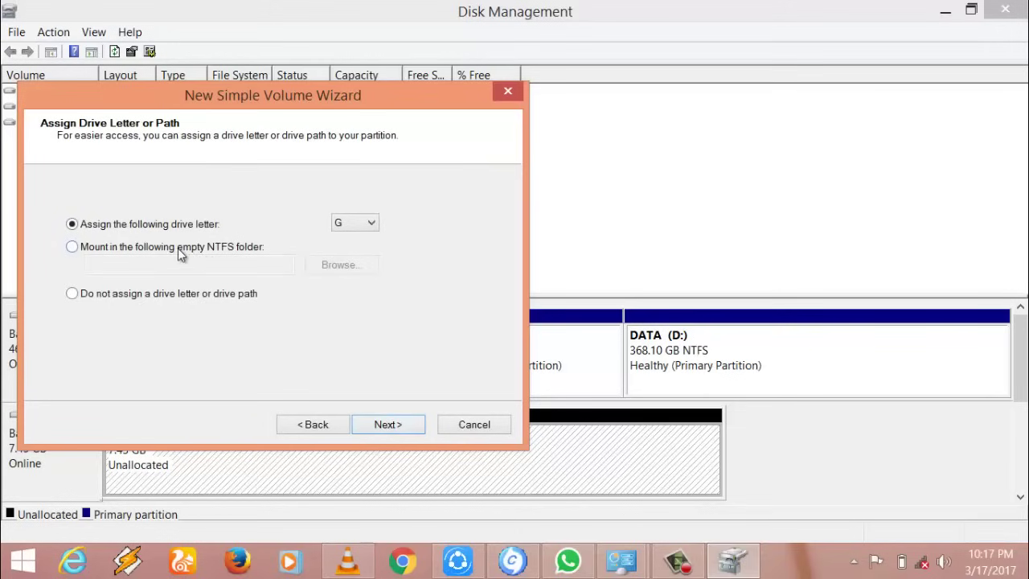
{"action": "left_click", "coordinate": [73, 248]}
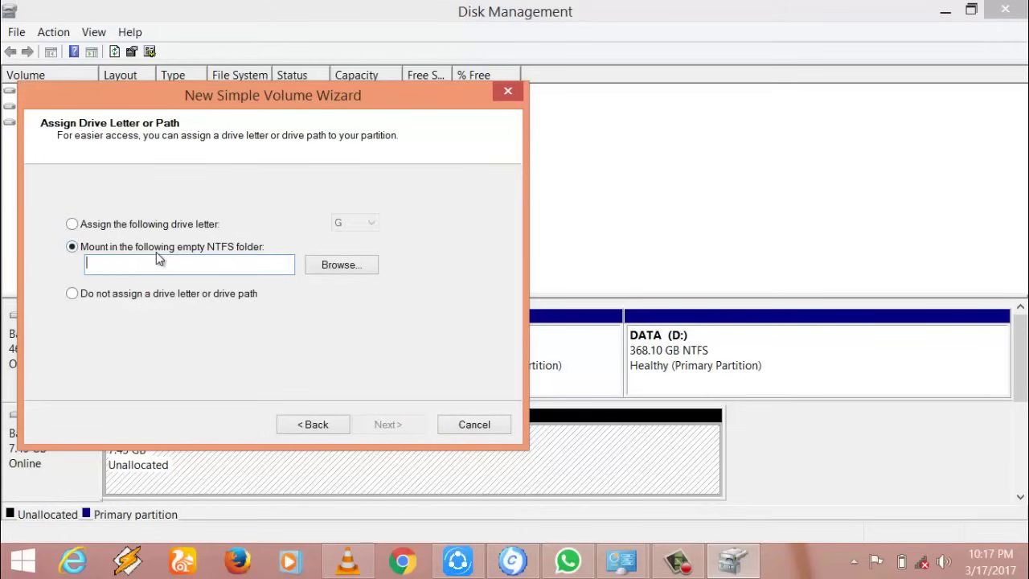
{"action": "left_click", "coordinate": [300, 426]}
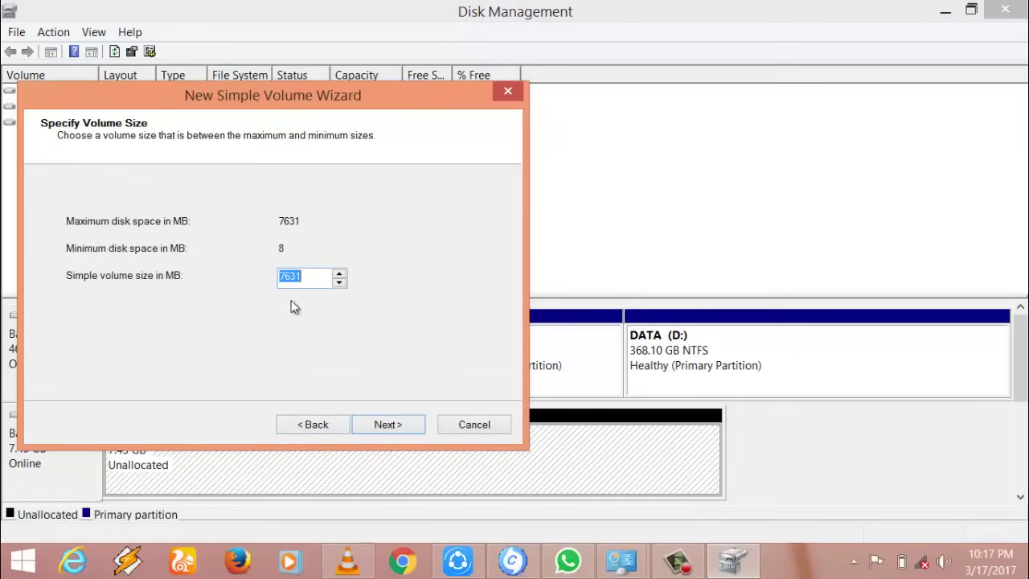
{"action": "left_click", "coordinate": [307, 275]}
{"action": "key", "text": "shift+Left"}
{"action": "key", "text": "shift+Left"}
{"action": "key", "text": "shift+Left"}
{"action": "left_click", "coordinate": [394, 425]}
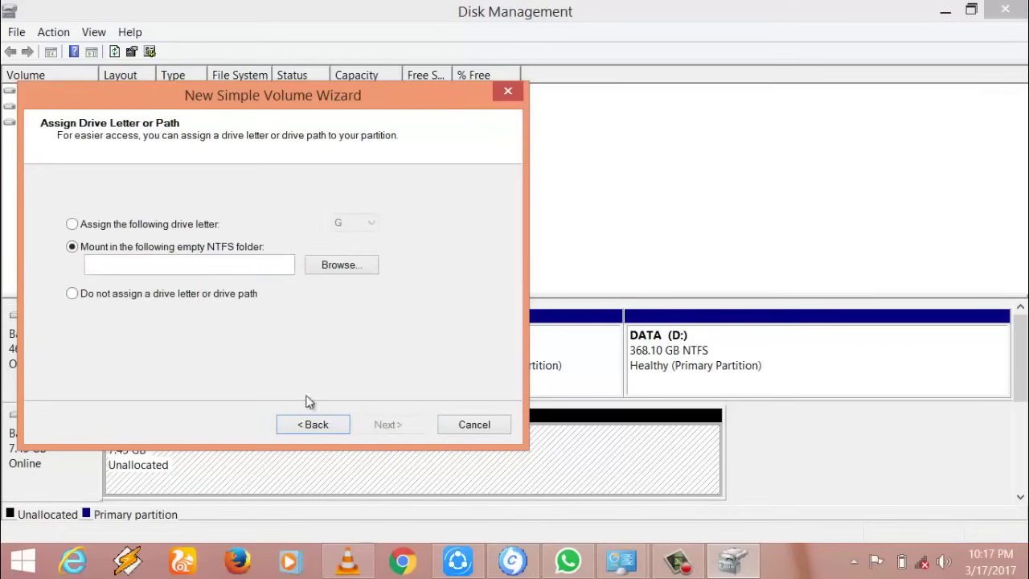
{"action": "left_click", "coordinate": [163, 271]}
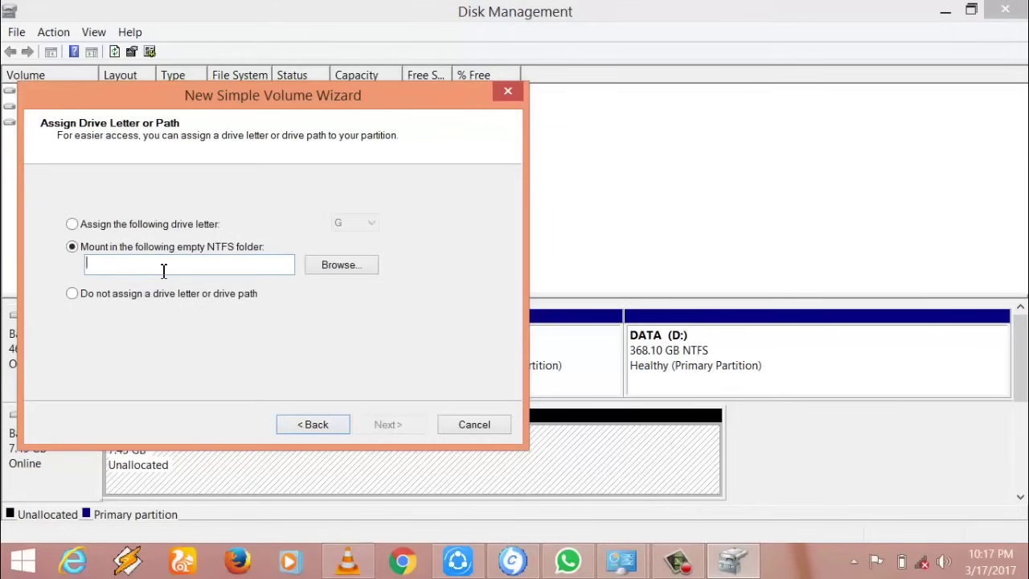
Assign drive letter G to the new volume and keep the Default allocation unit size for its format
{"action": "left_click", "coordinate": [74, 225]}
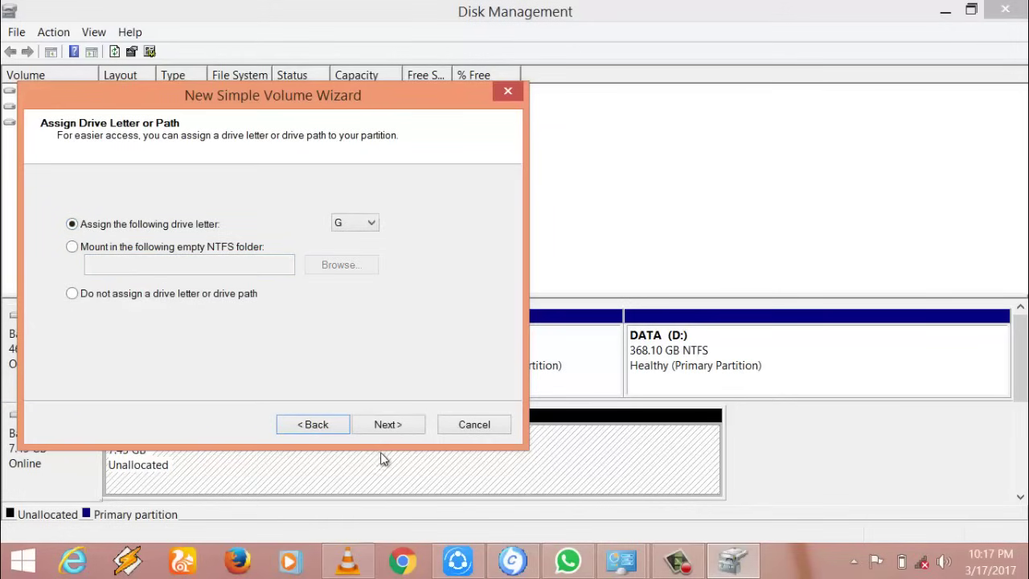
{"action": "left_click", "coordinate": [385, 424]}
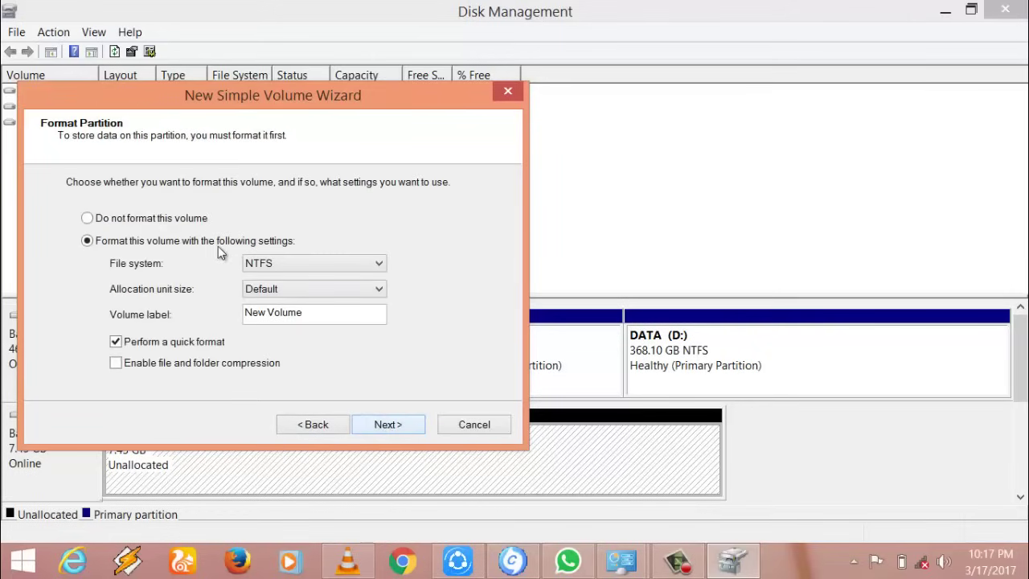
{"action": "left_click", "coordinate": [277, 290]}
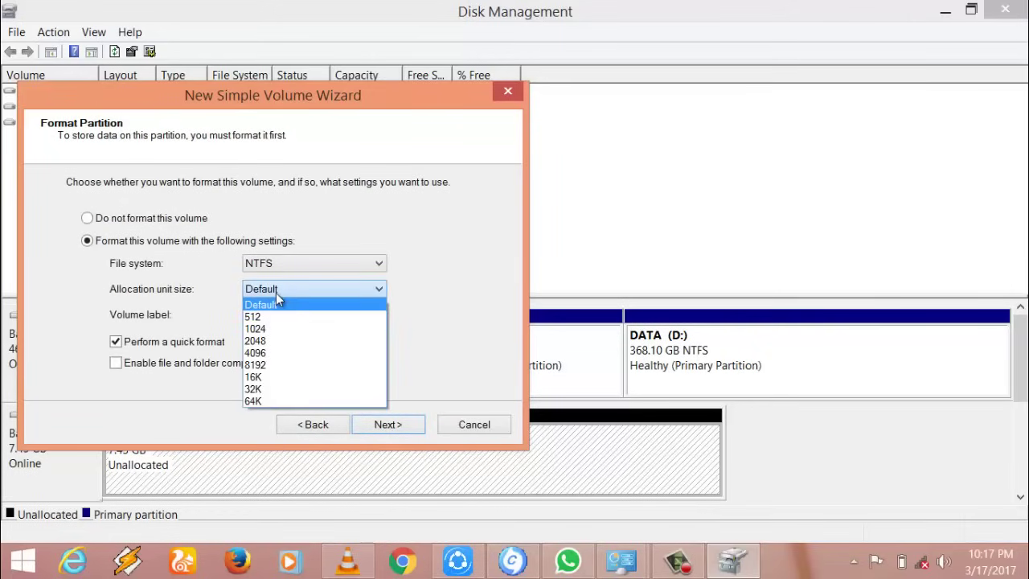
{"action": "left_click", "coordinate": [275, 293]}
Replace the volume label with New Allocated Space
{"action": "left_click", "coordinate": [305, 317]}
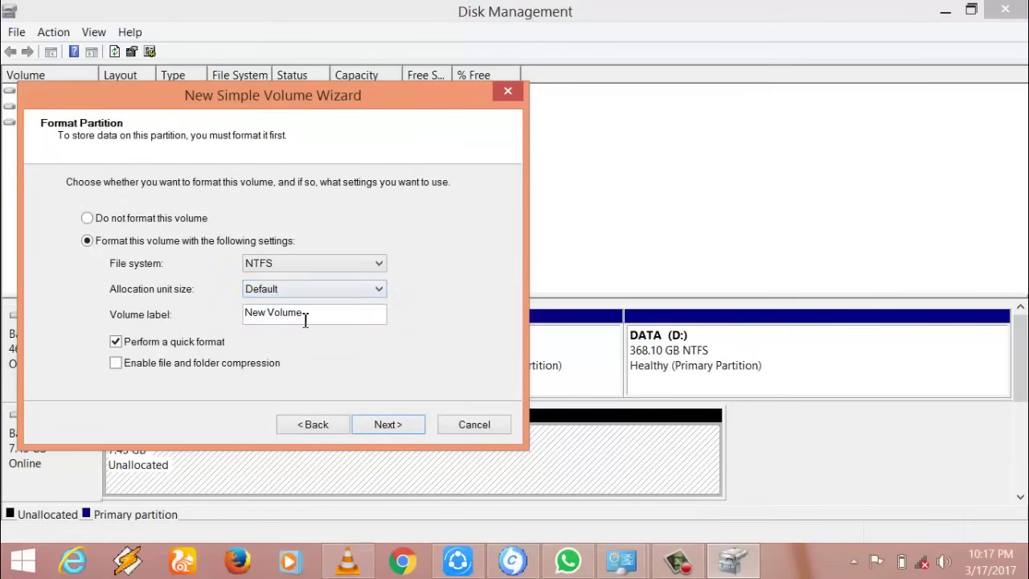
{"action": "key", "text": "BackSpace"}
{"action": "key", "text": "BackSpace"}
{"action": "key", "text": "BackSpace"}
{"action": "key", "text": "BackSpace"}
{"action": "key", "text": "BackSpace"}
{"action": "key", "text": "BackSpace"}
{"action": "key", "text": "BackSpace"}
{"action": "key", "text": "BackSpace"}
{"action": "key", "text": "BackSpace"}
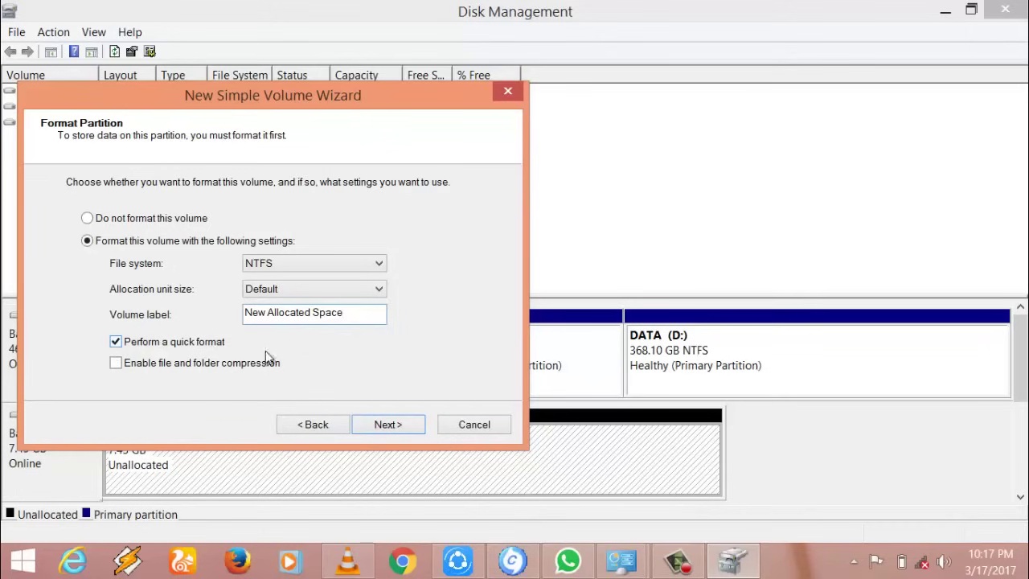
Accept the NTFS quick format settings, review the wizard's summary and finish creating the volume
{"action": "left_click", "coordinate": [388, 425]}
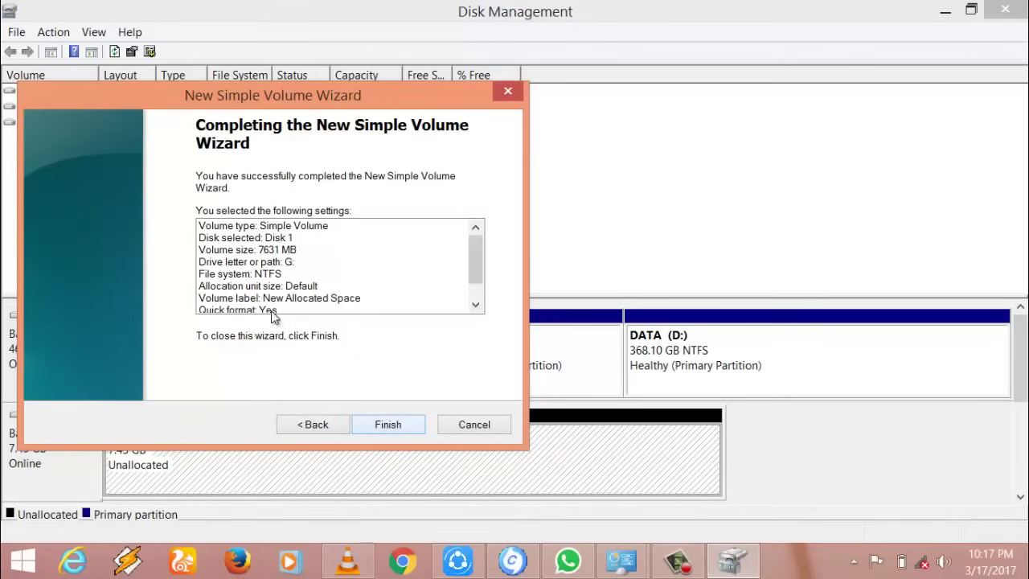
{"action": "left_click_drag", "start_coordinate": [476, 259], "coordinate": [478, 284]}
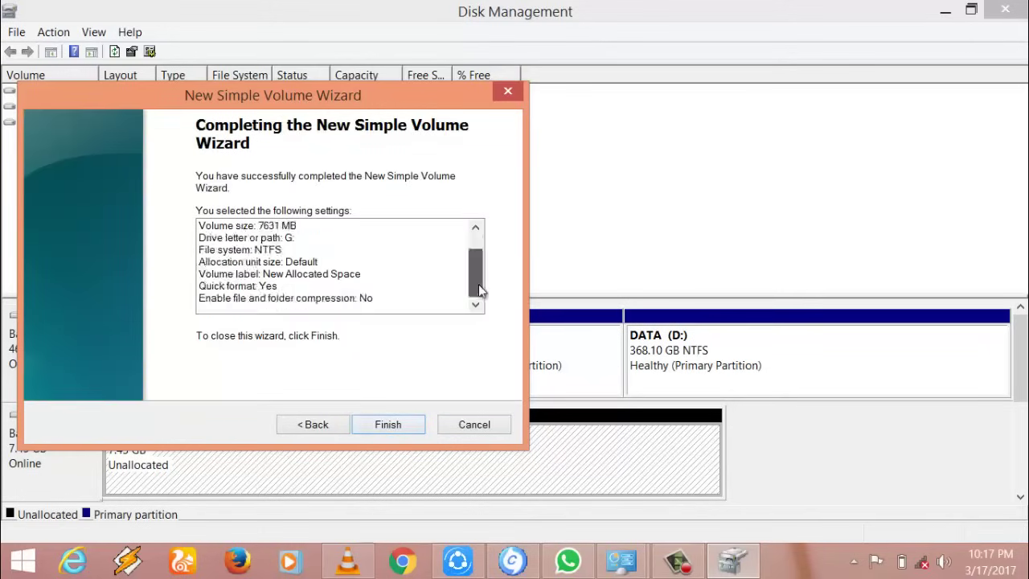
{"action": "left_click", "coordinate": [385, 427]}
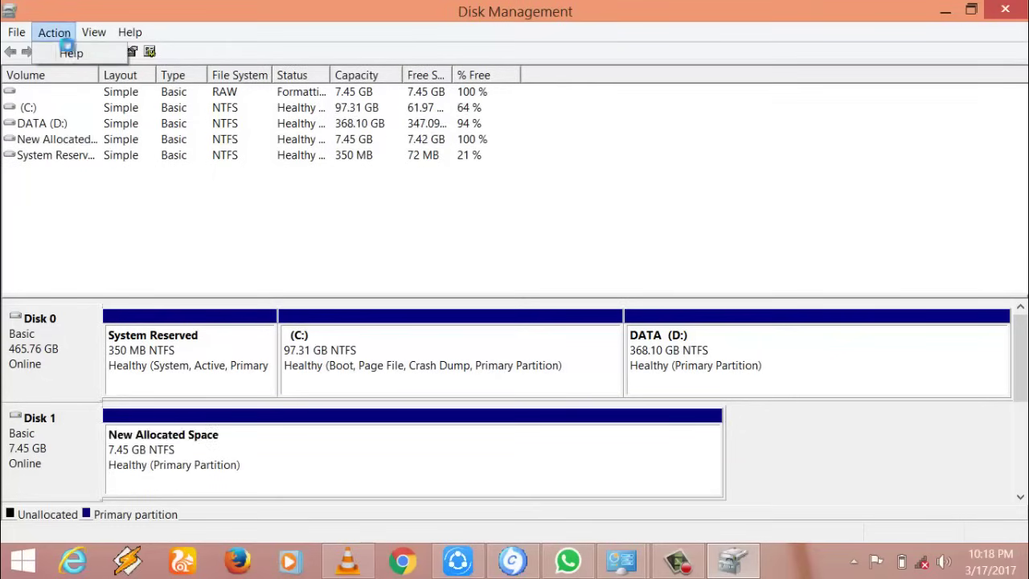
Close the File Explorer window showing the New Allocated Space (G:) drive
{"action": "key", "text": "Escape"}
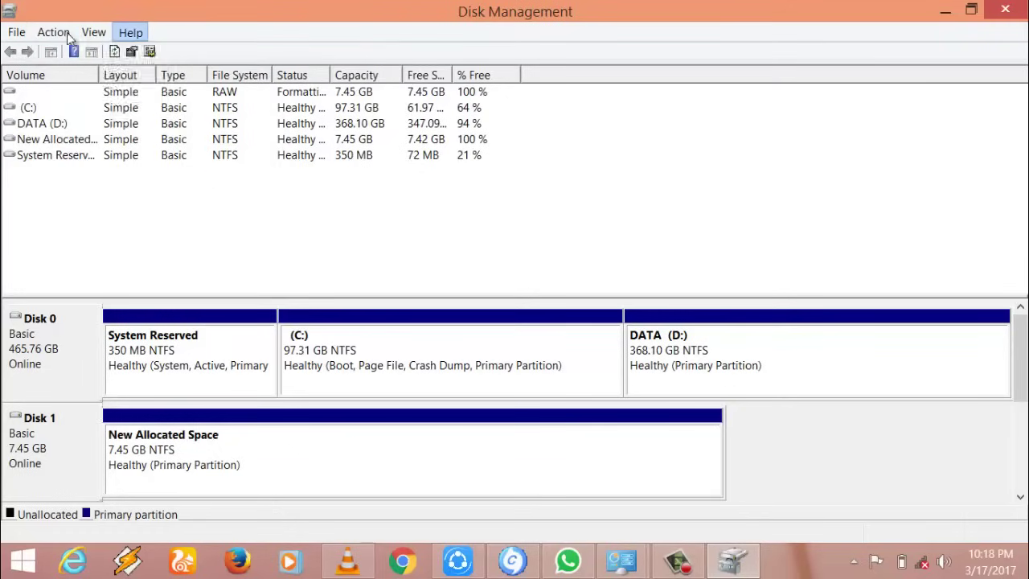
{"action": "left_click", "coordinate": [62, 34]}
{"action": "left_click", "coordinate": [69, 49]}
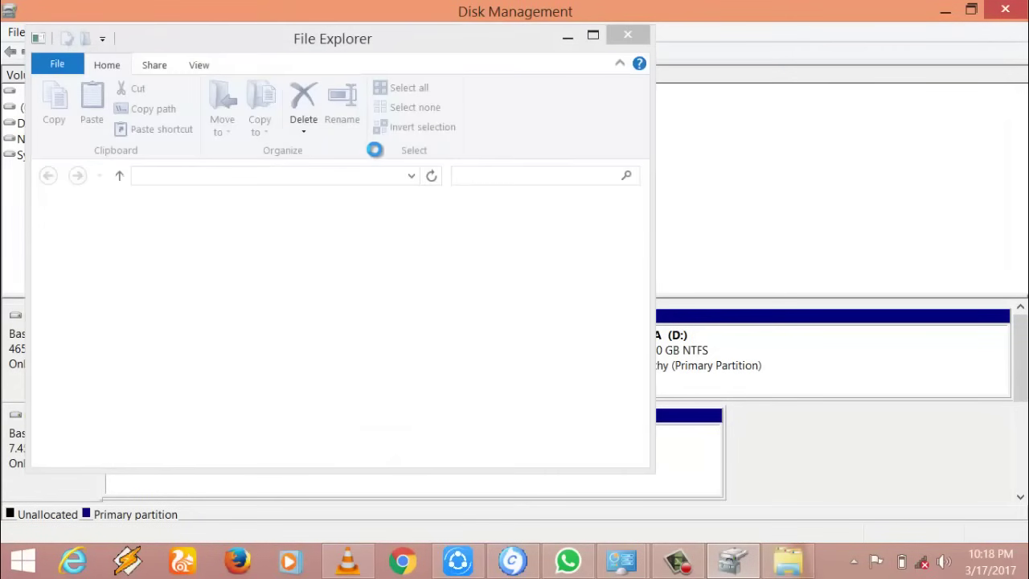
{"action": "left_click", "coordinate": [567, 44]}
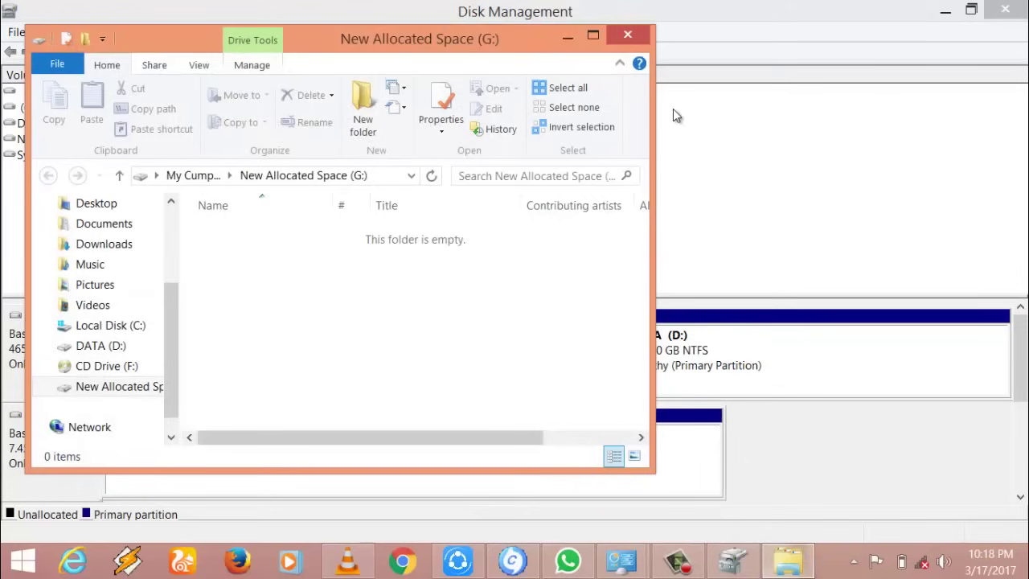
{"action": "left_click", "coordinate": [626, 35]}
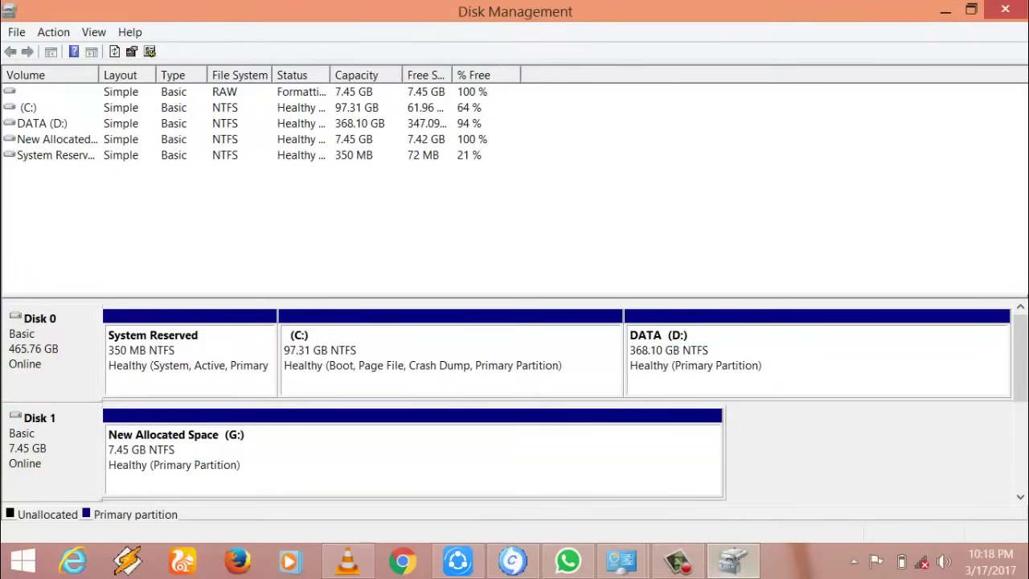
Minimize the Disk Management and System and Security windows to get back to the desktop
{"action": "mouse_move", "coordinate": [633, 561]}
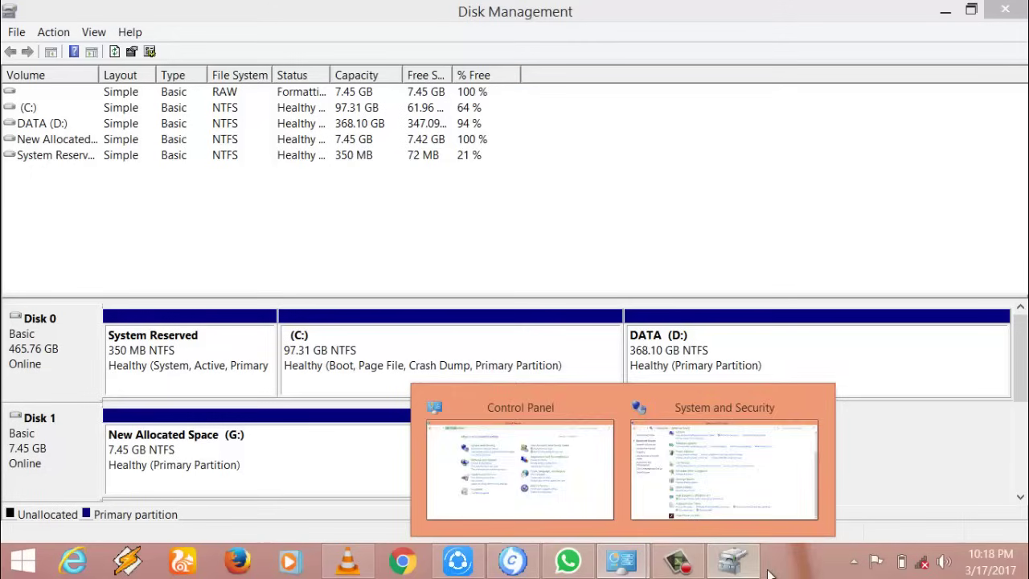
{"action": "left_click", "coordinate": [946, 11]}
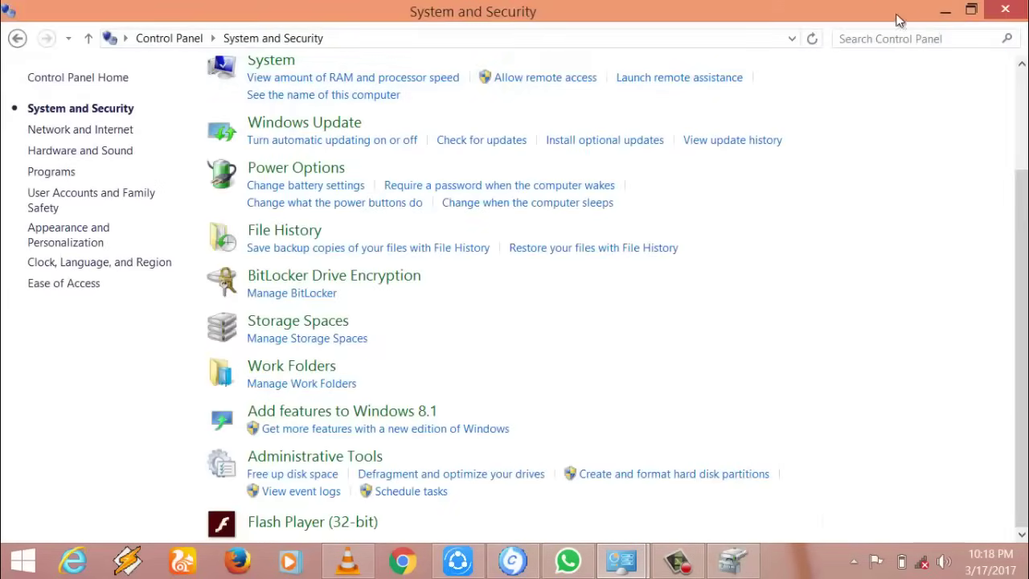
{"action": "left_click", "coordinate": [942, 13]}
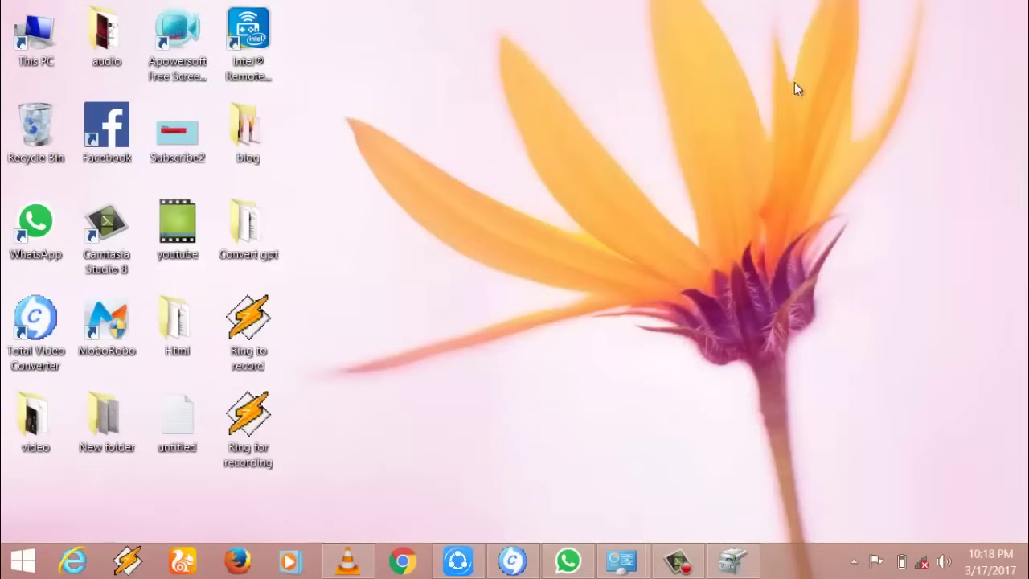
Refresh the desktop, then open This PC in a maximized window to show the drives
{"action": "right_click", "coordinate": [468, 249]}
{"action": "left_click", "coordinate": [574, 294]}
{"action": "left_click", "coordinate": [44, 61]}
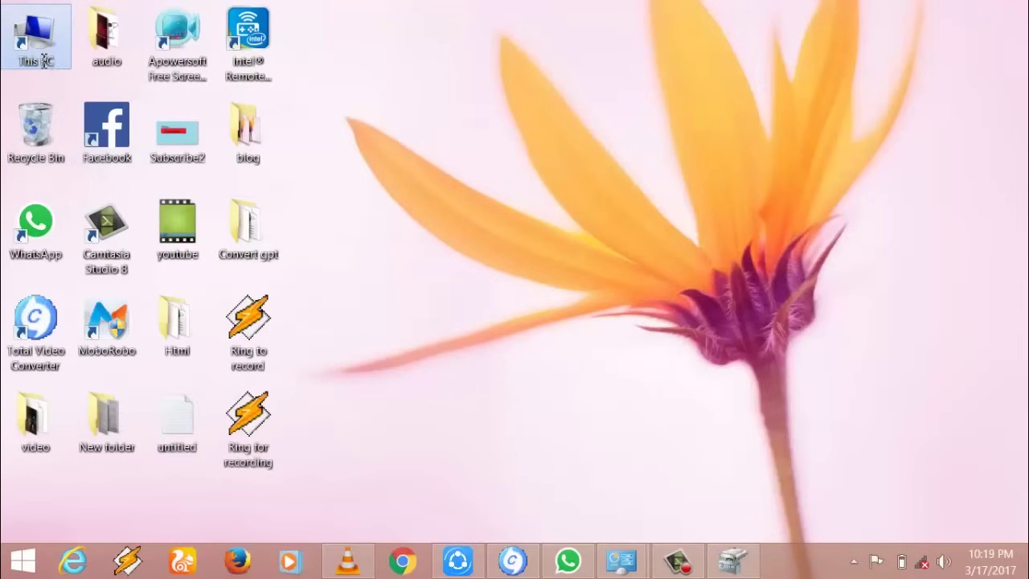
{"action": "left_click", "coordinate": [44, 61]}
{"action": "left_click", "coordinate": [42, 36]}
{"action": "double_click", "coordinate": [42, 34]}
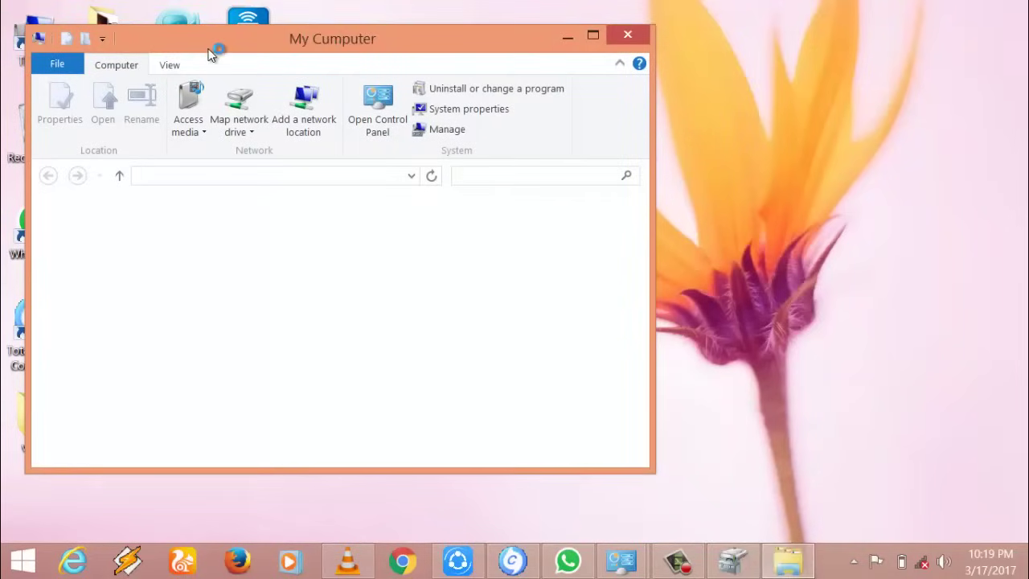
{"action": "double_click", "coordinate": [208, 47]}
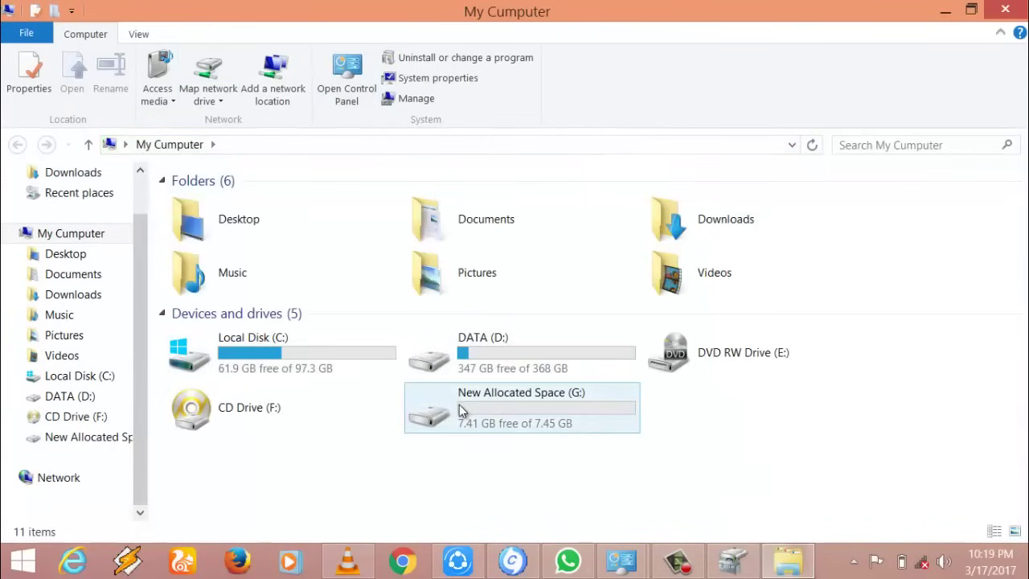
Check the general properties of the New Allocated Space (G:) drive, including file system and capacity, and close them
{"action": "double_click", "coordinate": [504, 408]}
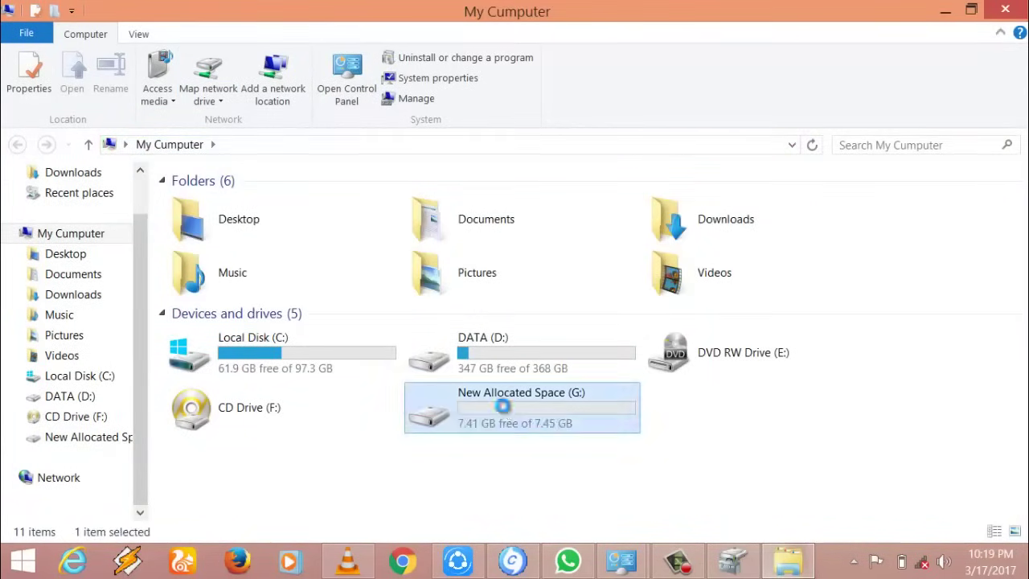
{"action": "right_click", "coordinate": [502, 406]}
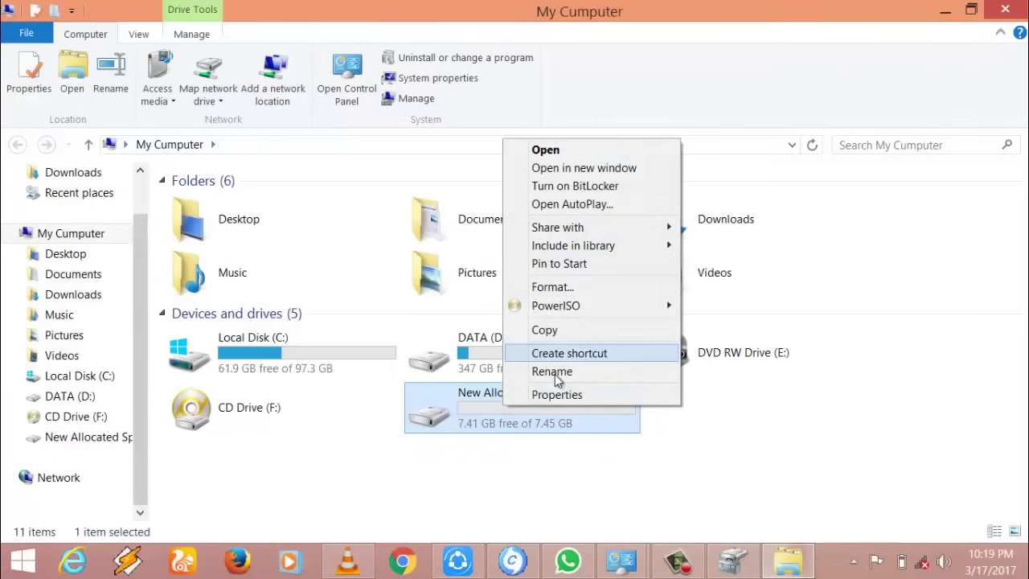
{"action": "left_click", "coordinate": [559, 397]}
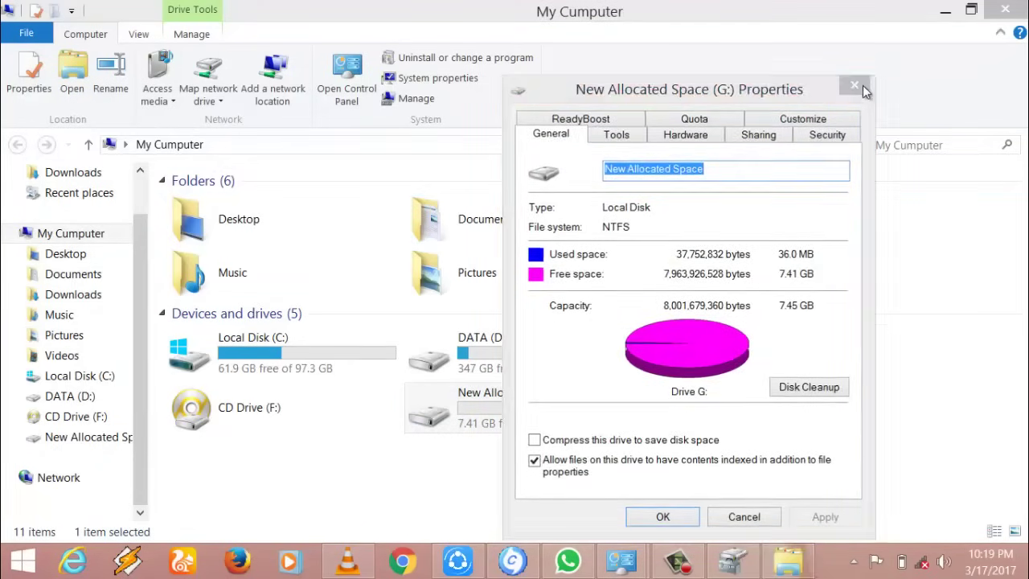
{"action": "left_click", "coordinate": [859, 85]}
Refresh the drive listing in My Cumputer and return to the desktop
{"action": "left_click", "coordinate": [796, 436]}
{"action": "right_click", "coordinate": [795, 434]}
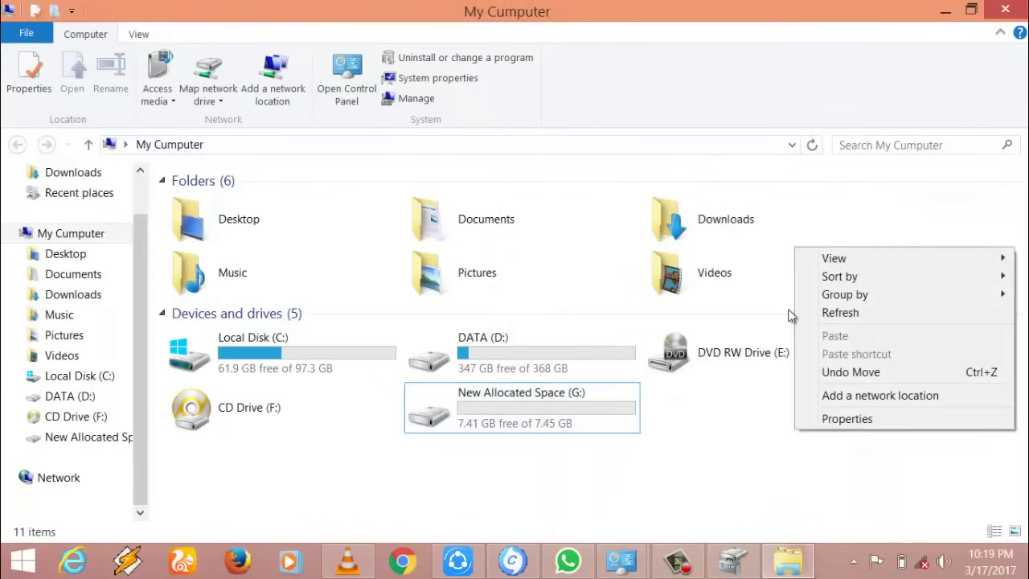
{"action": "left_click", "coordinate": [812, 311]}
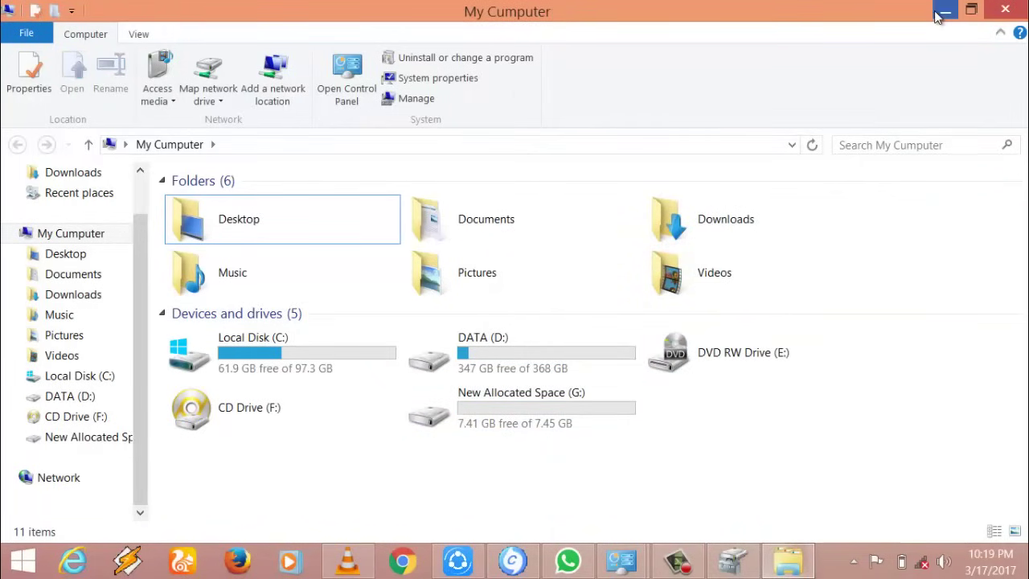
{"action": "key", "text": "super+d"}
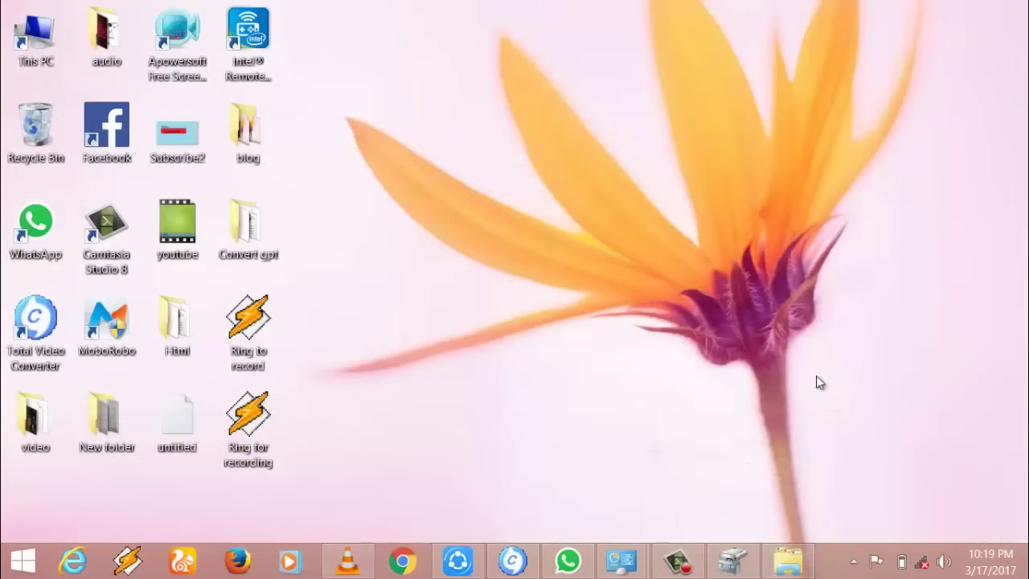
{"action": "left_click", "coordinate": [678, 561]}
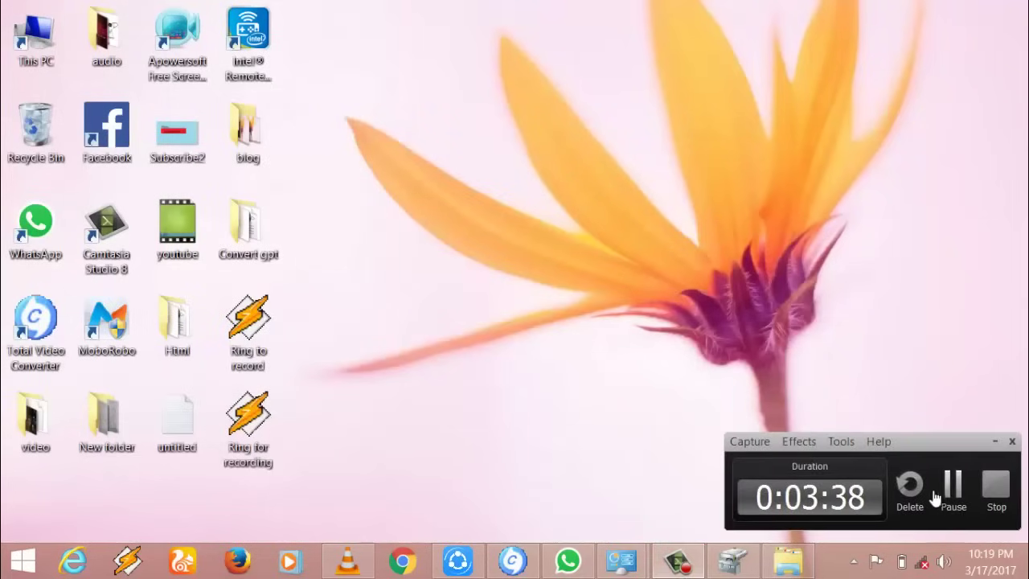